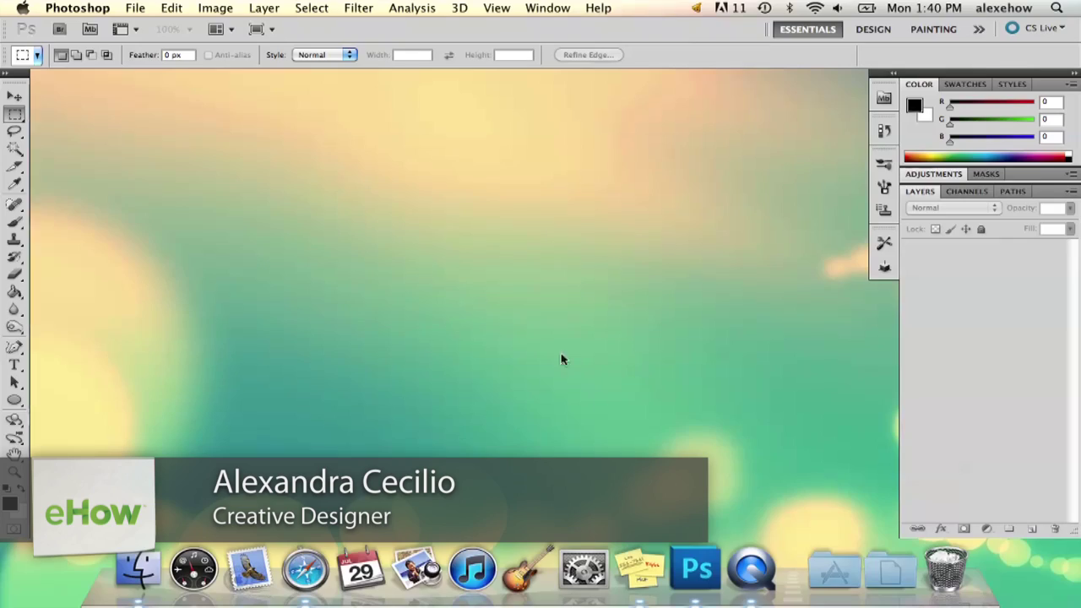
# Set up a new U.S. Paper document 11 inches wide and 8.5 inches high
pyautogui.click(136, 9)
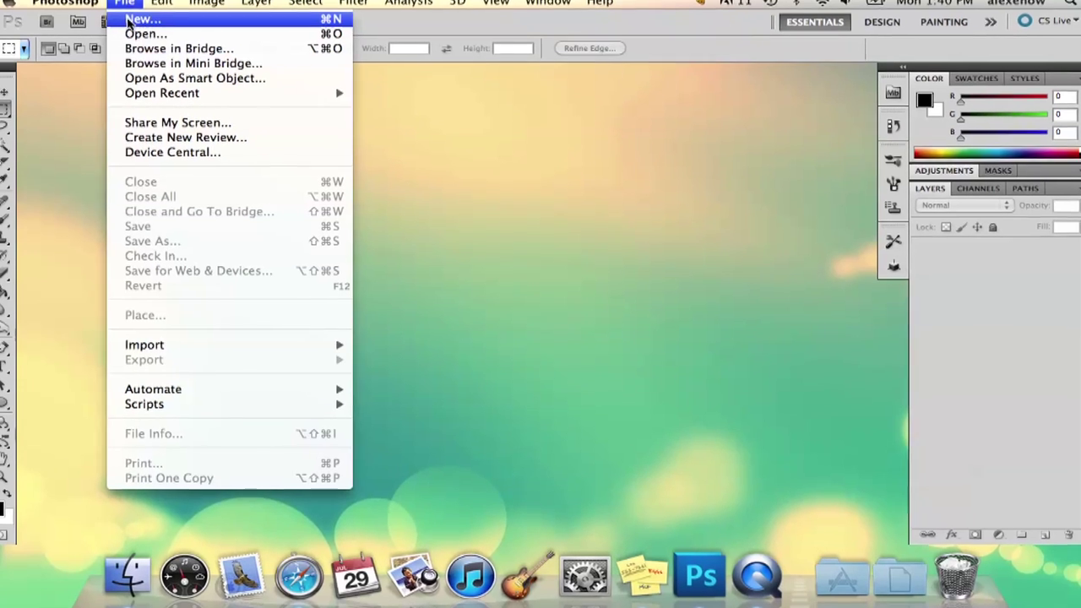
pyautogui.click(139, 18)
pyautogui.moveTo(451, 210); pyautogui.dragTo(352, 209)
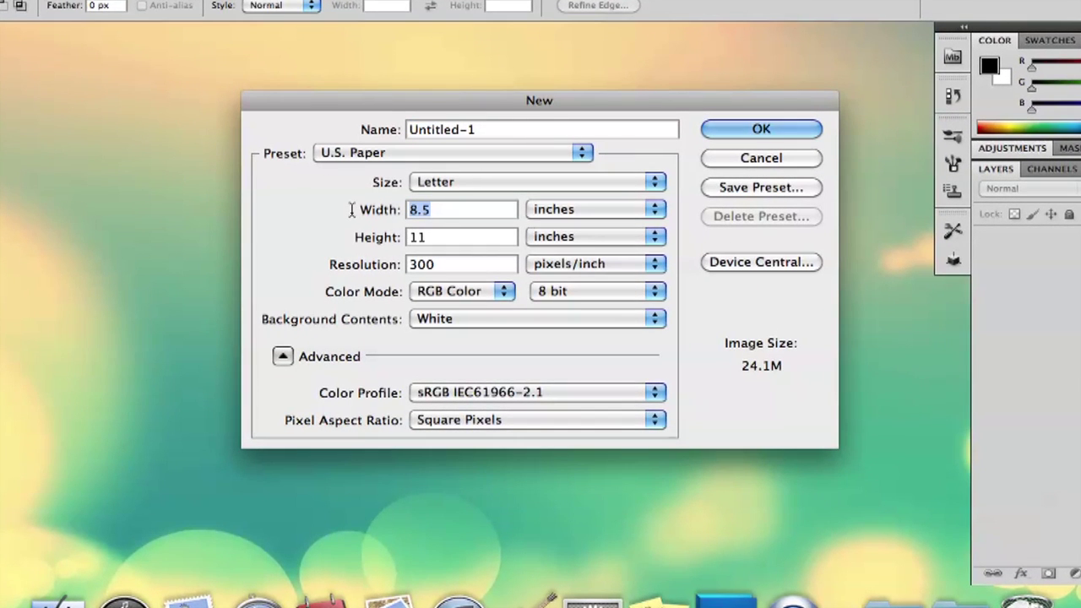
pyautogui.click(439, 153)
pyautogui.click(351, 157)
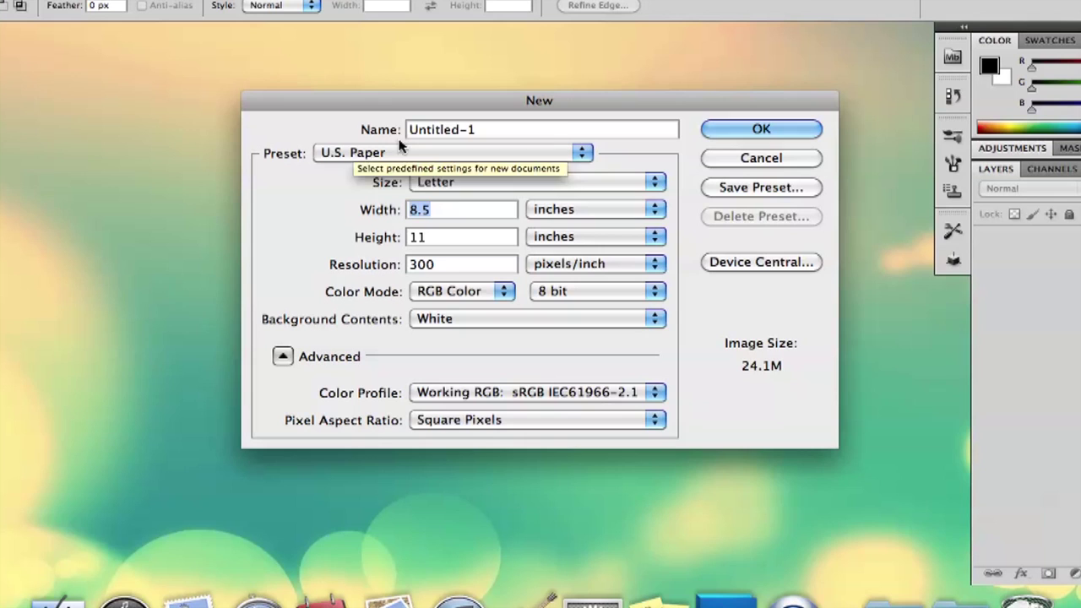
pyautogui.click(336, 157)
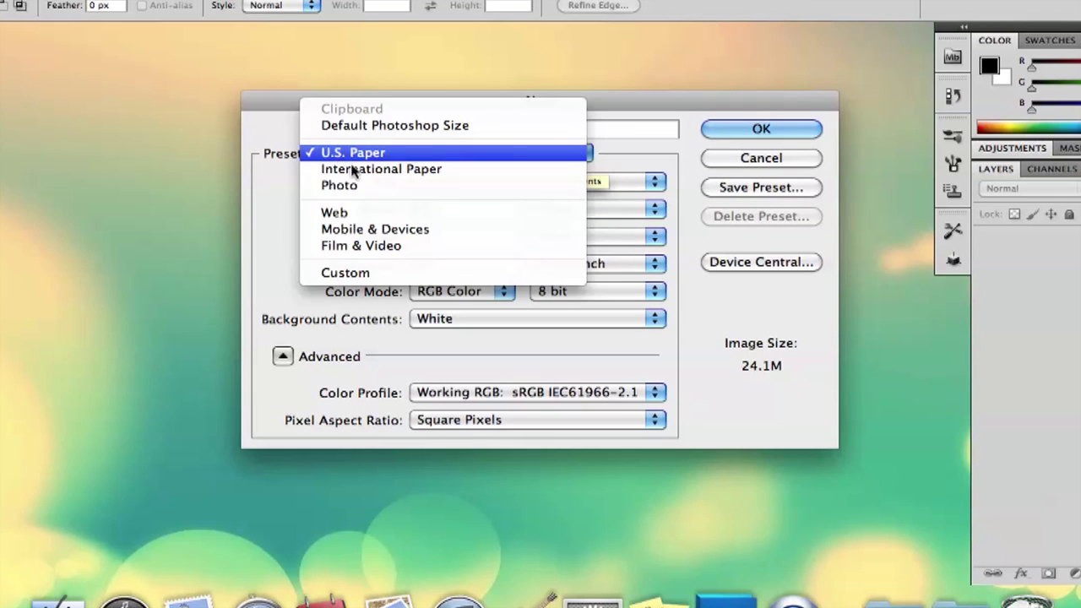
pyautogui.click(346, 155)
pyautogui.write('11')
pyautogui.press('Tab')
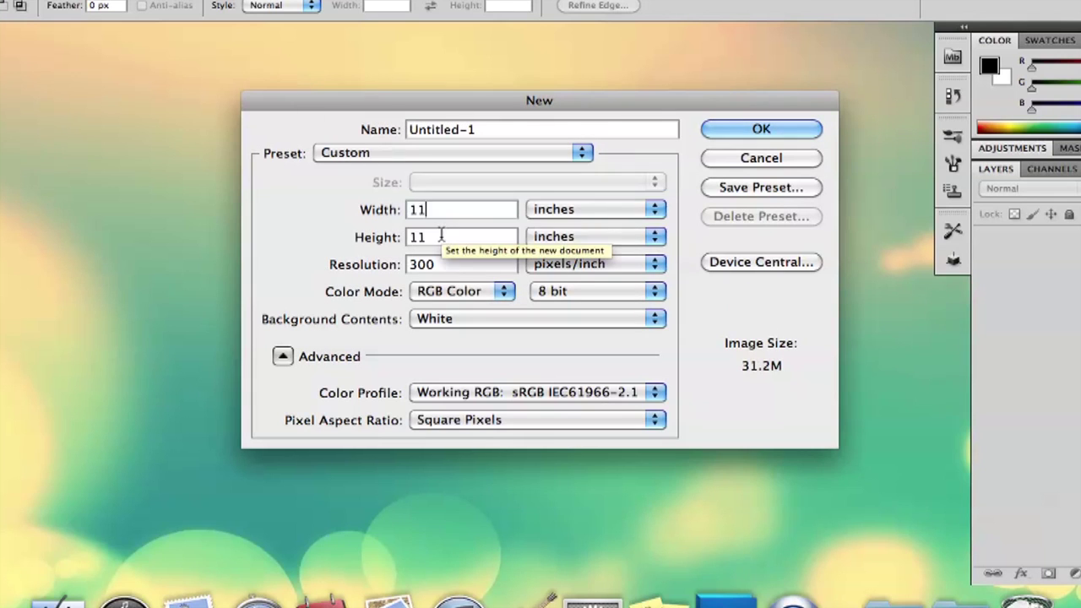
pyautogui.write('8')
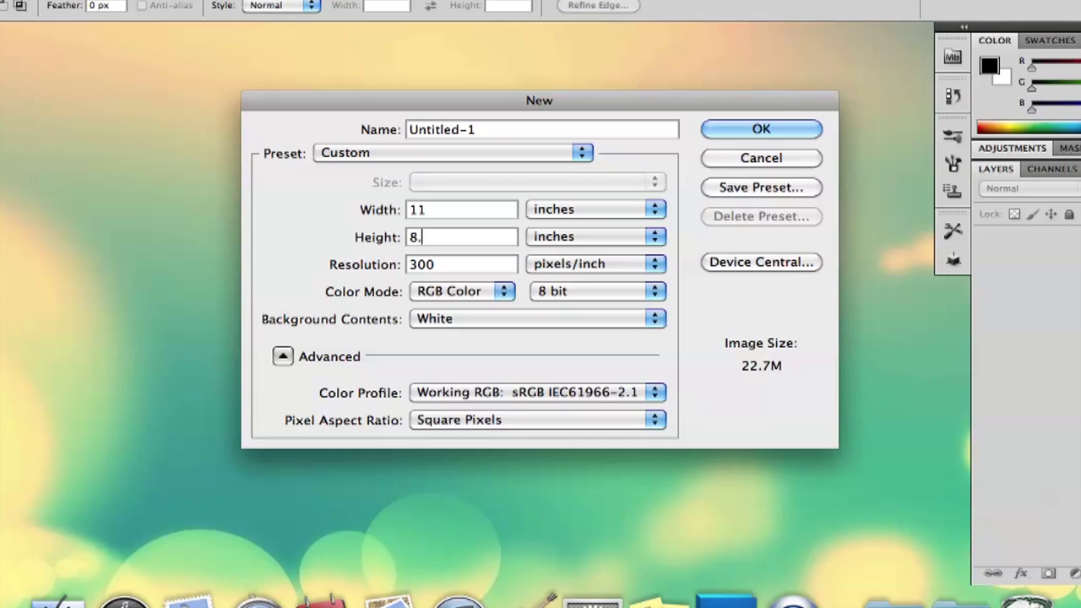
pyautogui.write('.5')
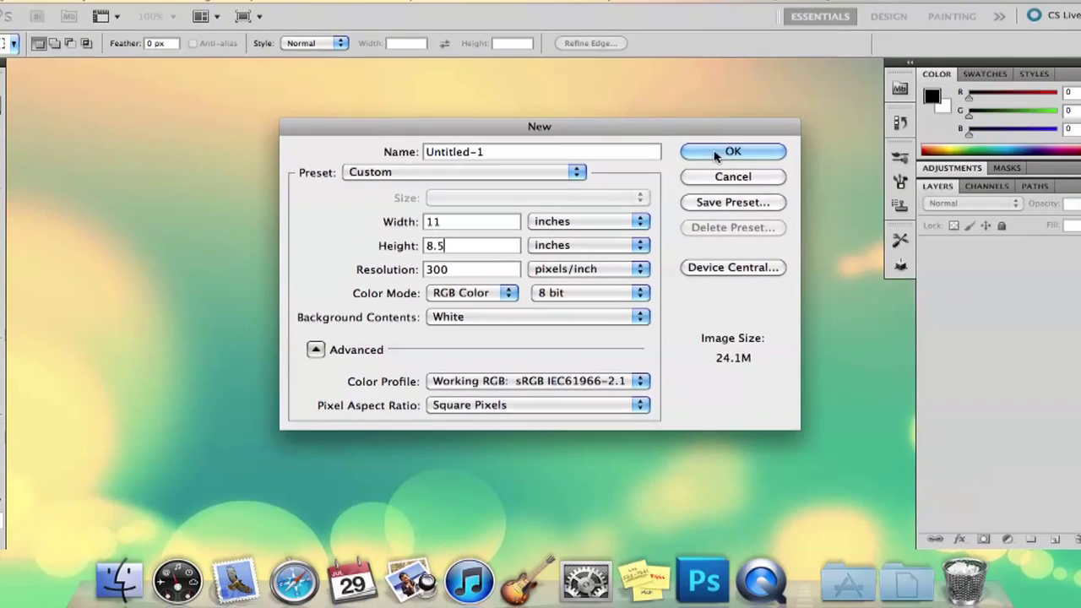
# Create the 11 × 8.5 in document and enlarge its window to frame the whole page
pyautogui.click(750, 140)
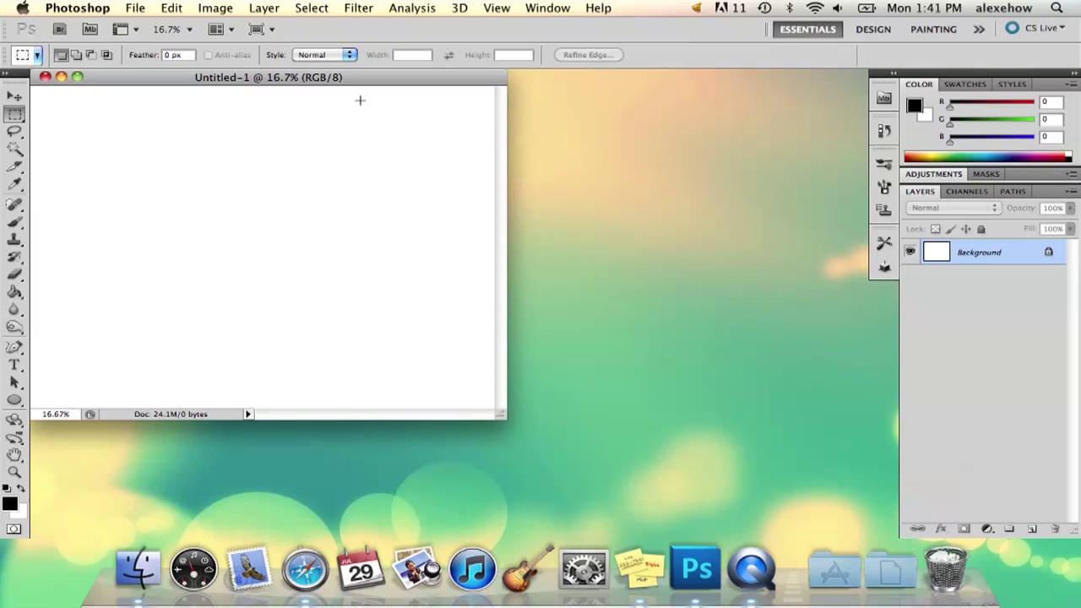
pyautogui.moveTo(363, 77); pyautogui.dragTo(469, 103)
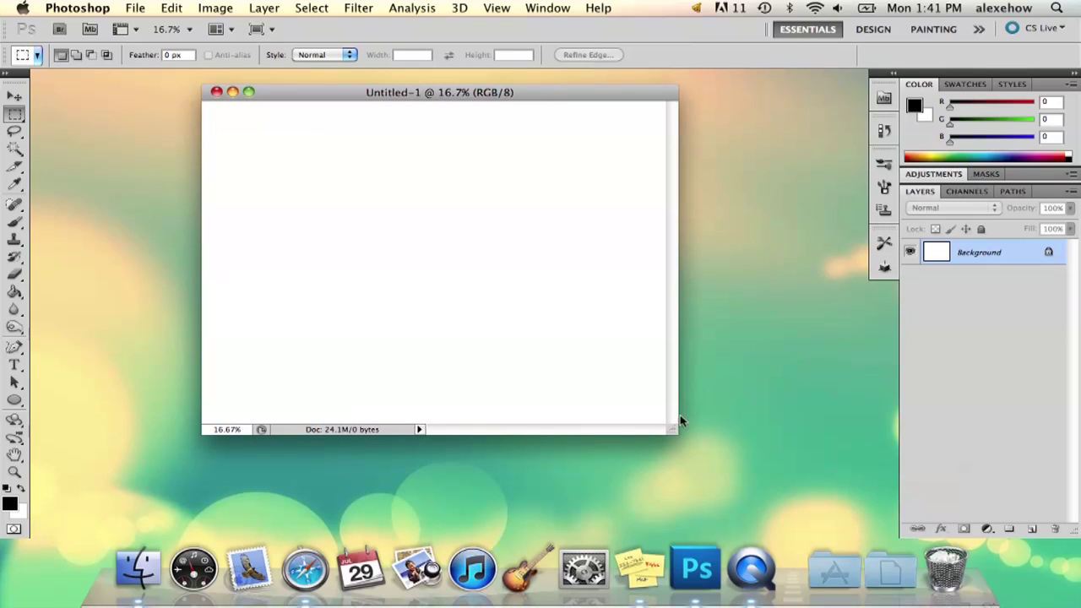
pyautogui.moveTo(673, 429); pyautogui.dragTo(895, 540)
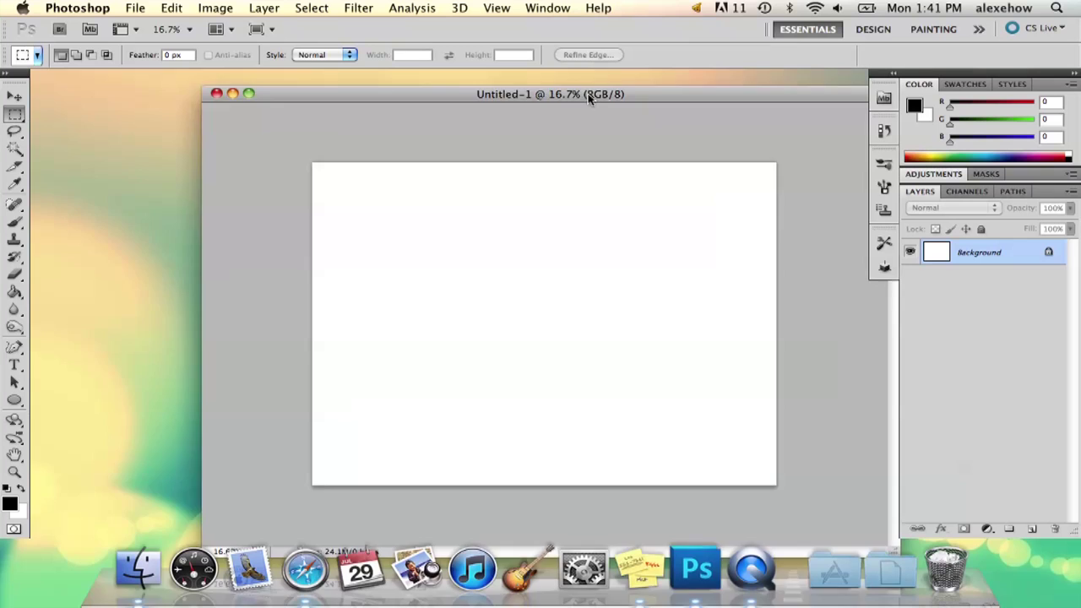
pyautogui.moveTo(591, 93); pyautogui.dragTo(431, 78)
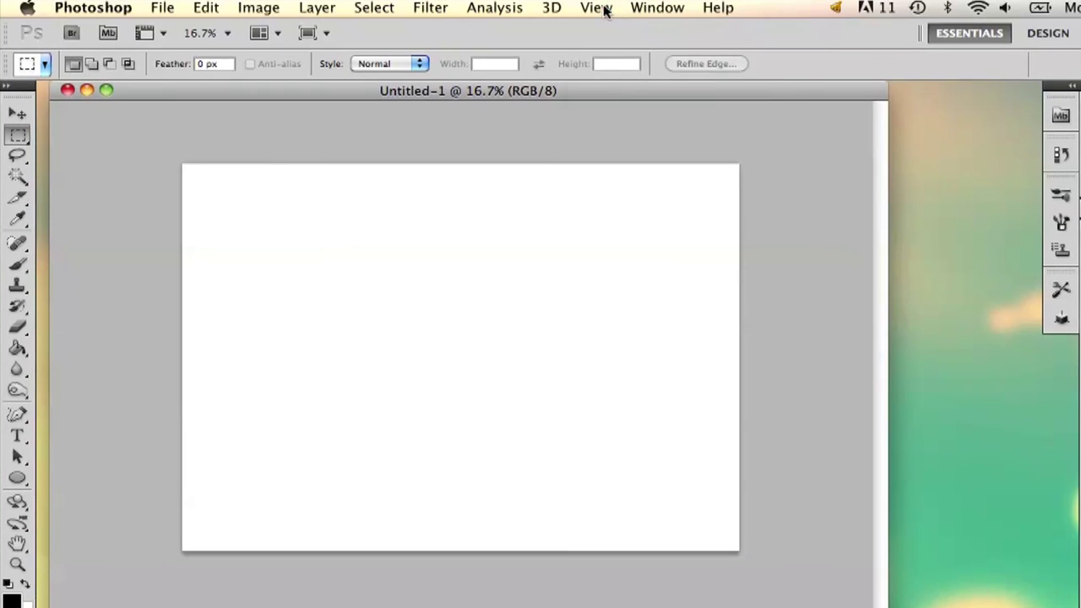
# Turn on the View > Show > Grid overlay across the white page
pyautogui.click(498, 9)
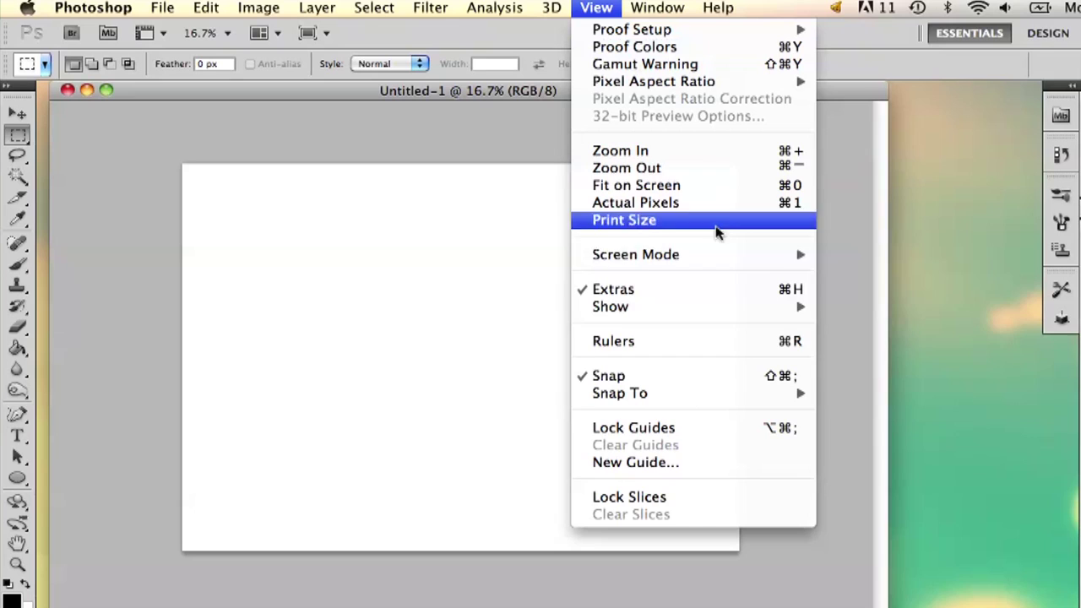
pyautogui.moveTo(693, 306)
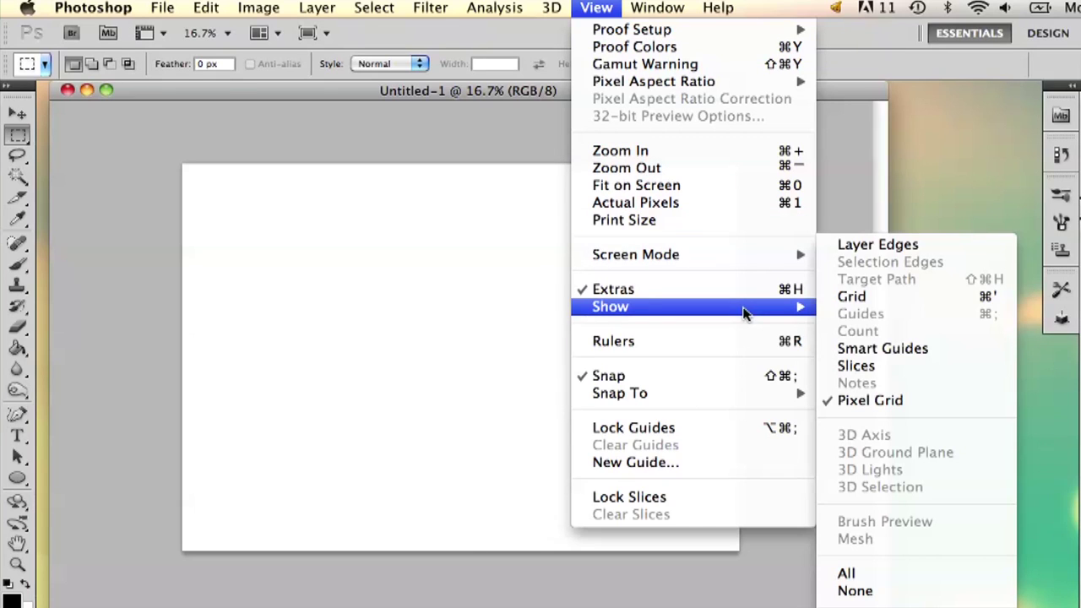
pyautogui.click(881, 296)
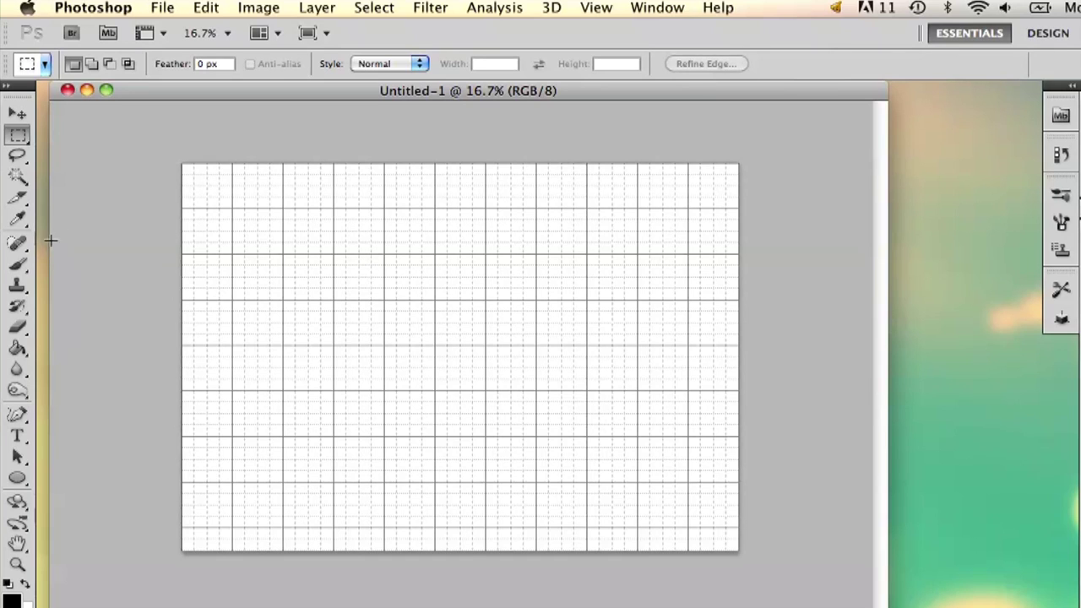
pyautogui.click(597, 7)
pyautogui.moveTo(610, 307)
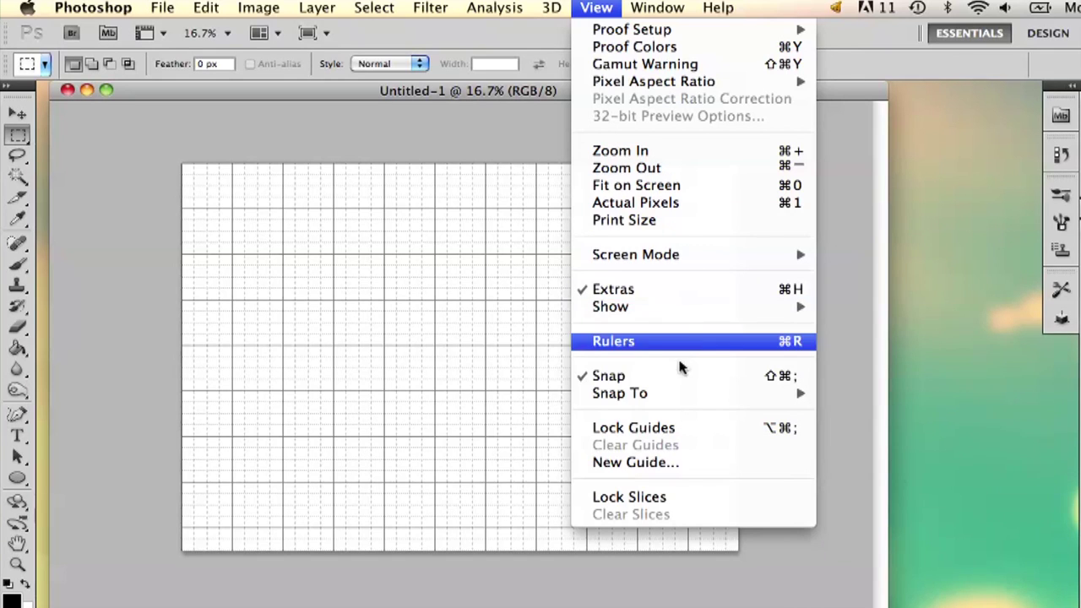
# Show rulers and place vertical guides about one third and two thirds across the page
pyautogui.click(682, 343)
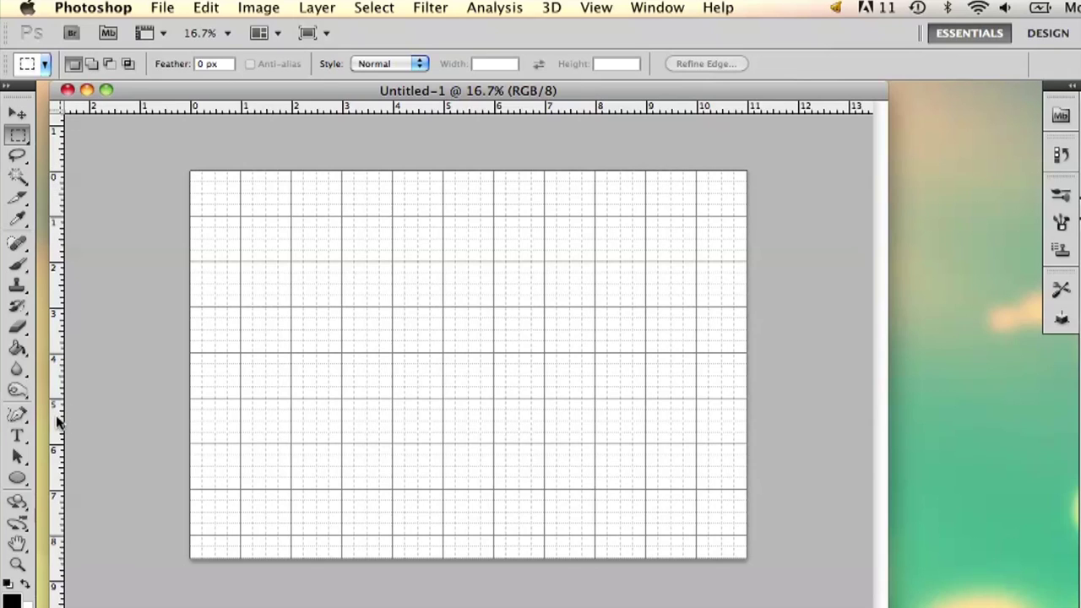
pyautogui.moveTo(71, 417); pyautogui.dragTo(367, 386)
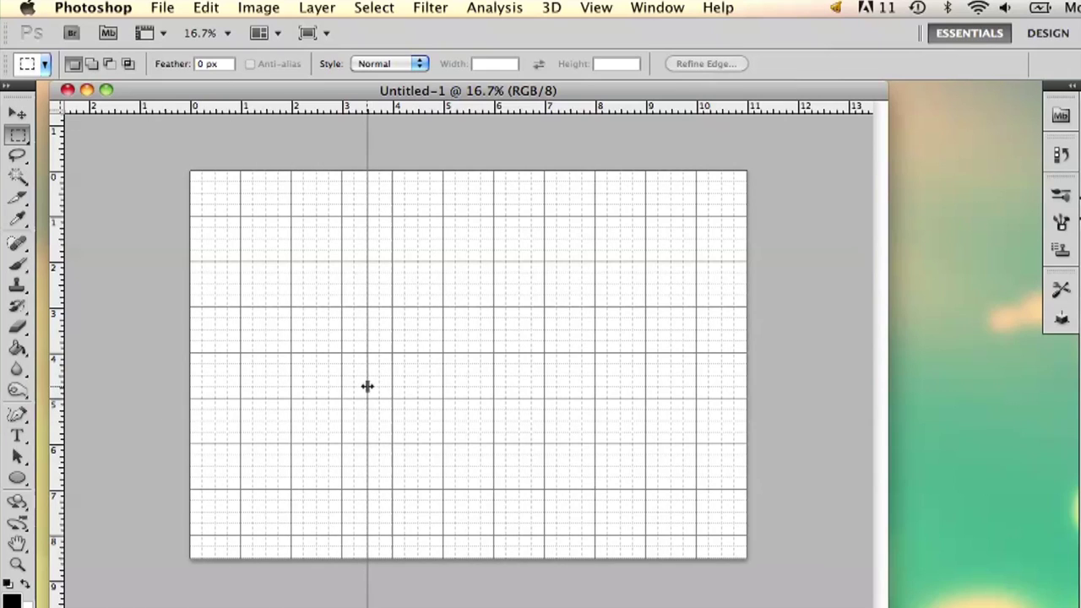
pyautogui.moveTo(367, 386); pyautogui.dragTo(372, 386)
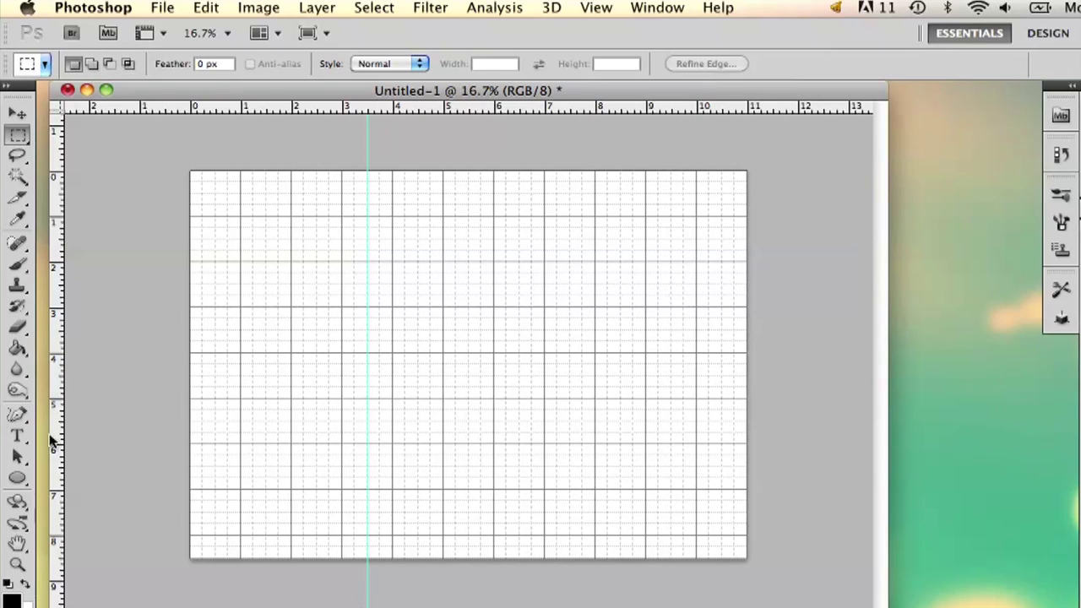
pyautogui.moveTo(56, 413)
pyautogui.mouseDown()
pyautogui.moveTo(601, 379)
pyautogui.moveTo(575, 385)
pyautogui.mouseUp()
# Turn the grid off, leaving the two guides, and select the Type tool
pyautogui.click(550, 9)
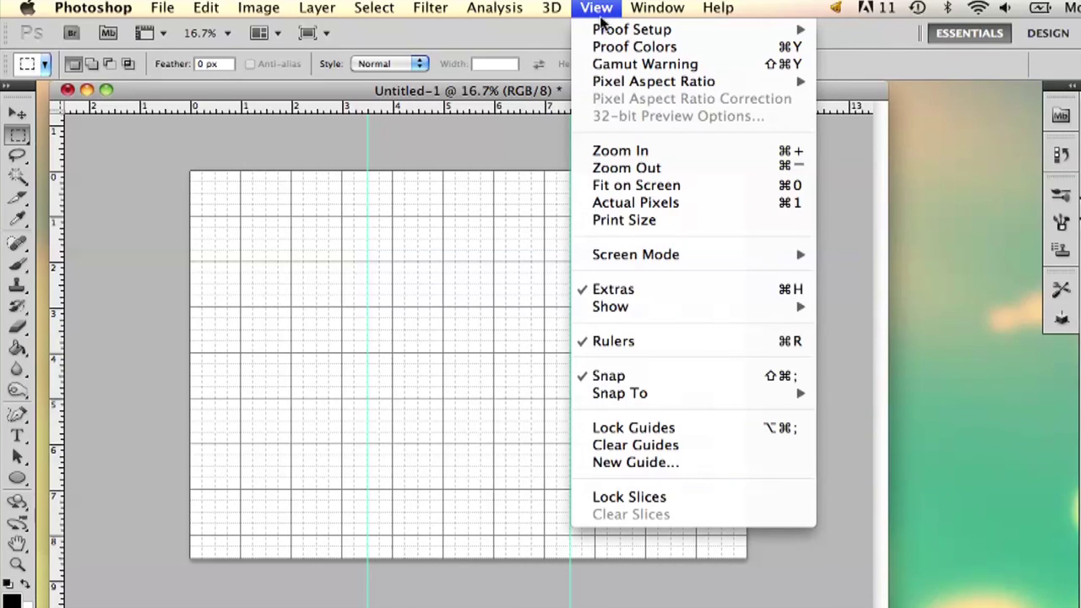
pyautogui.click(867, 299)
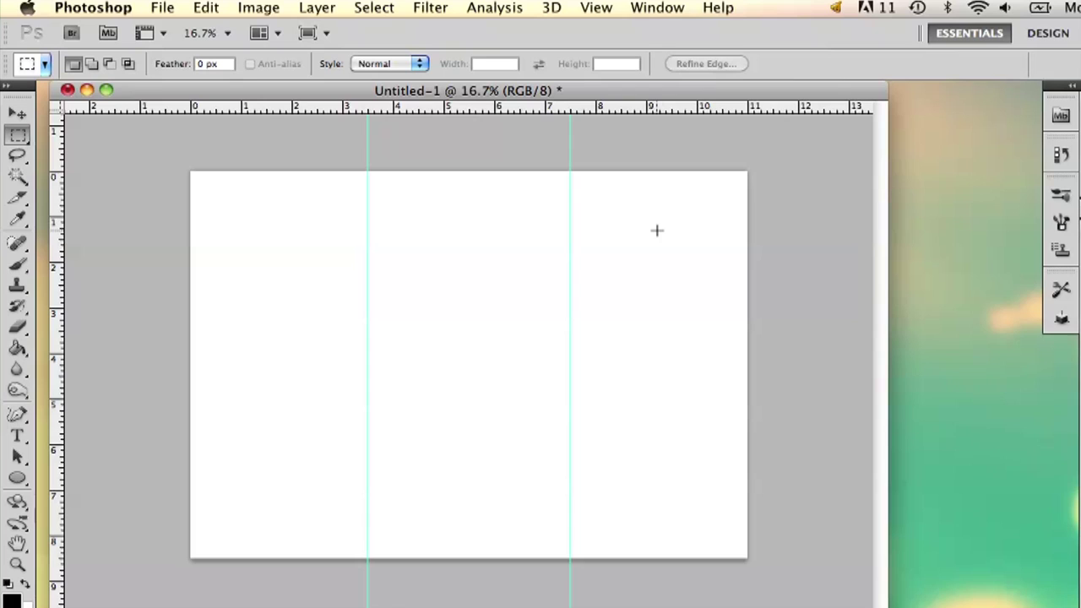
pyautogui.click(18, 435)
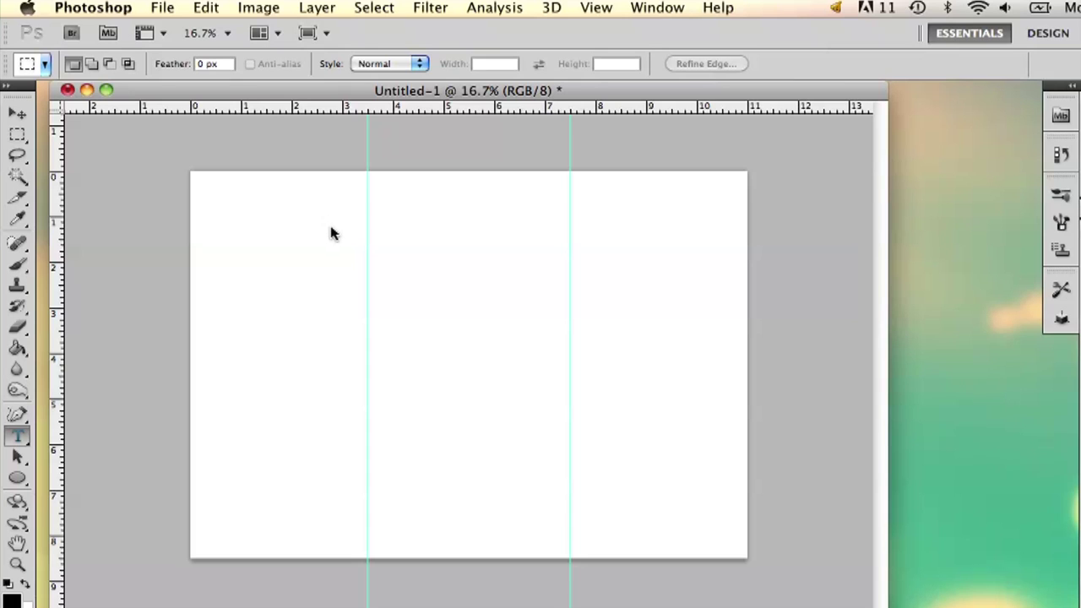
pyautogui.press('t')
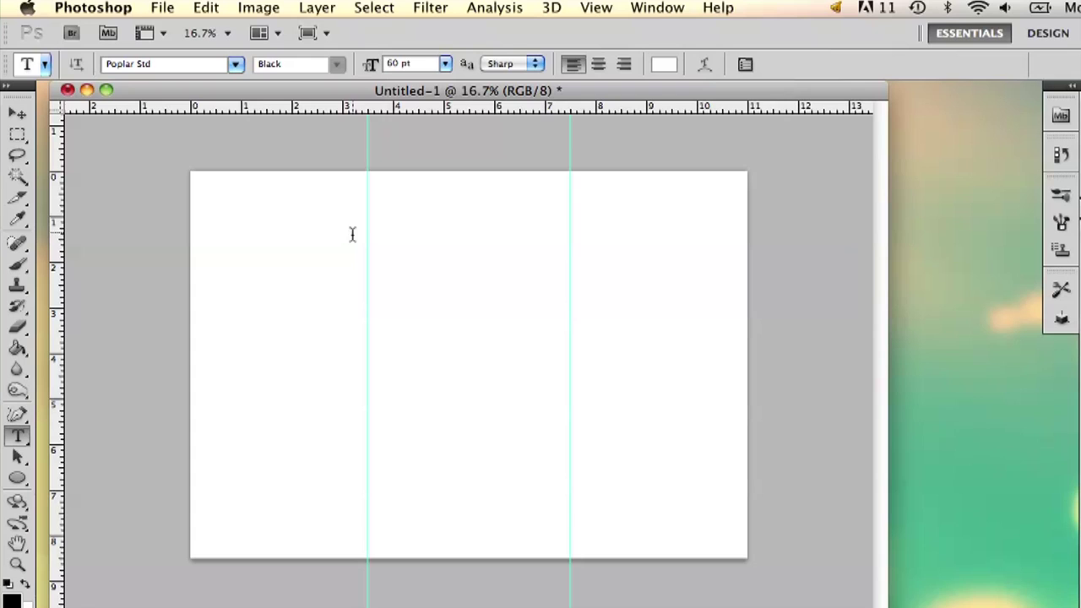
pyautogui.moveTo(467, 259); pyautogui.dragTo(558, 259)
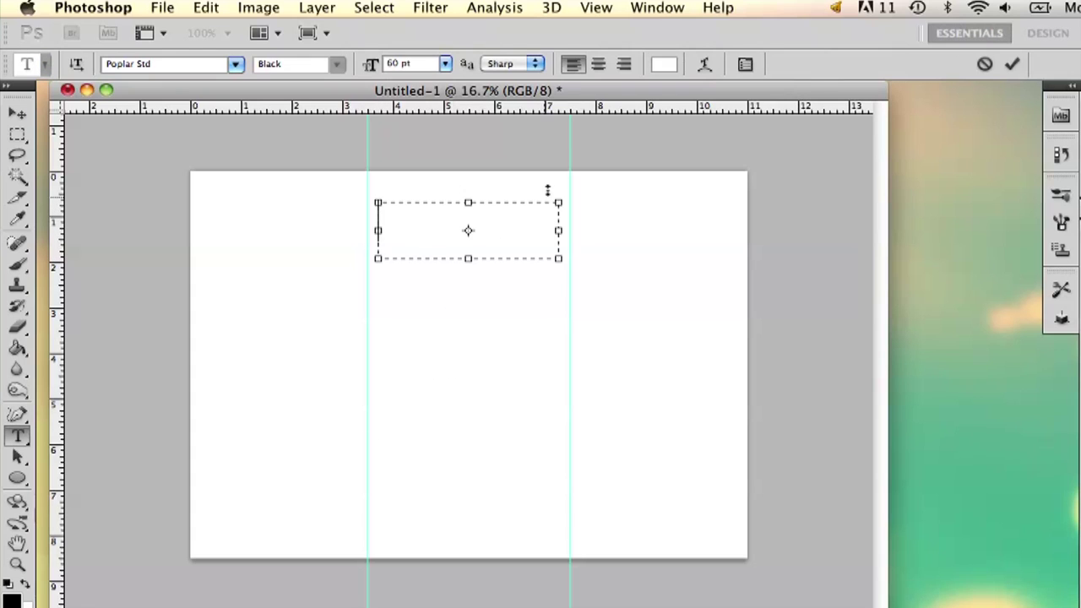
pyautogui.click(1003, 60)
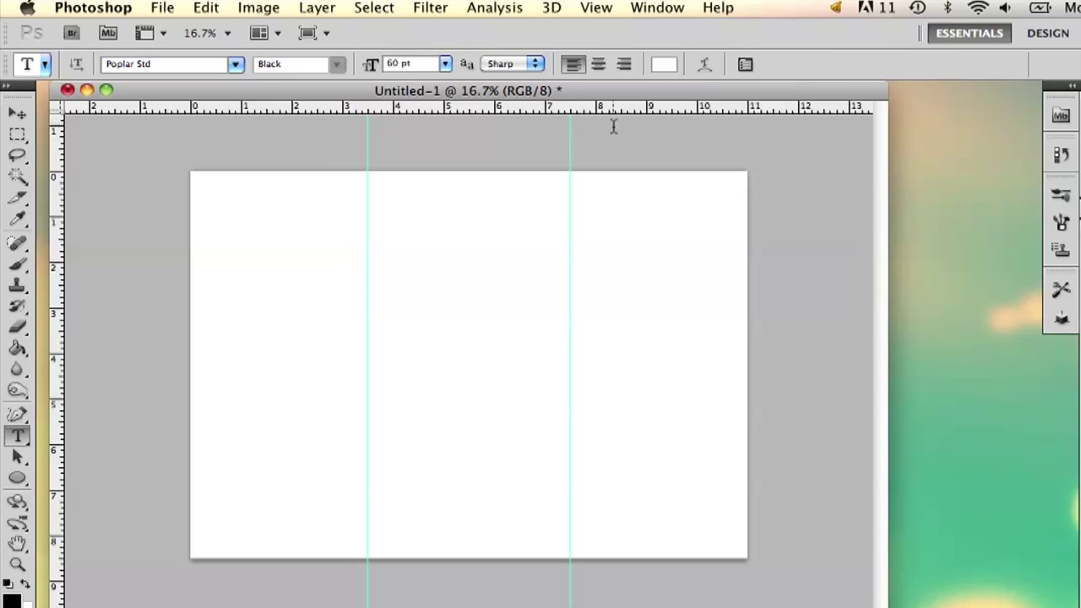